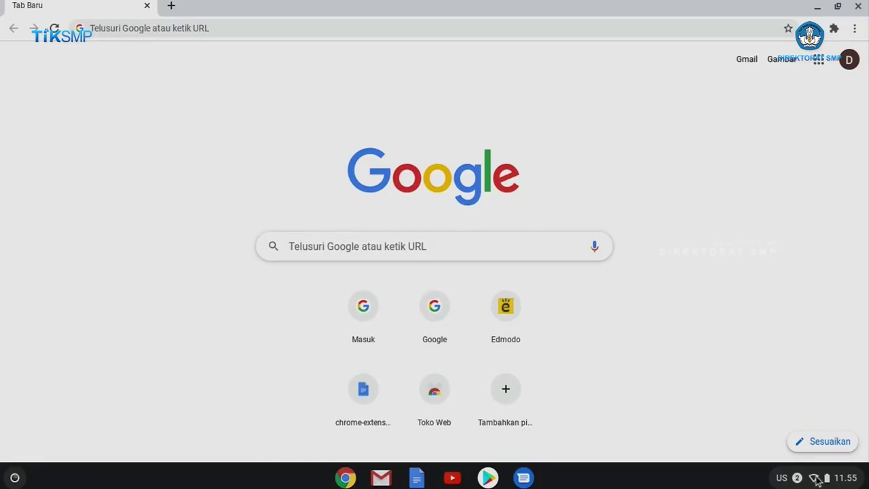
- Join the TesOffline_Sharing Wi-Fi network with its password, shared with other users of this device
click(816, 479)
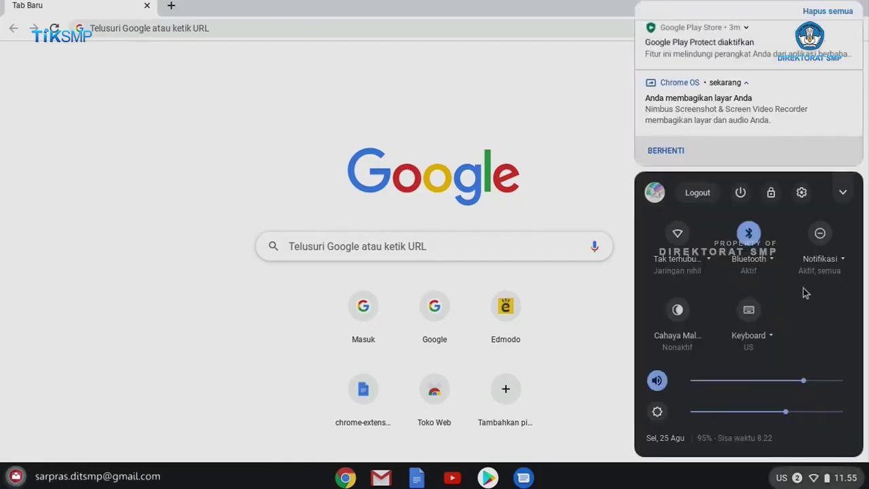
click(711, 263)
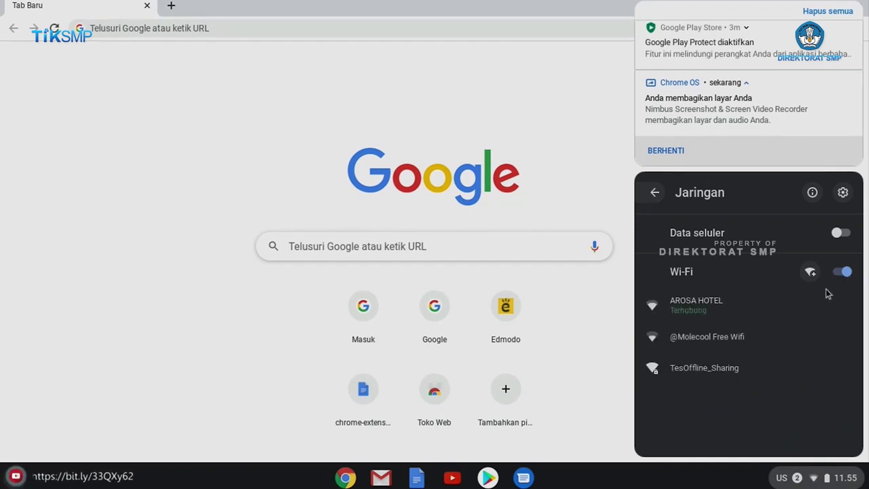
click(703, 368)
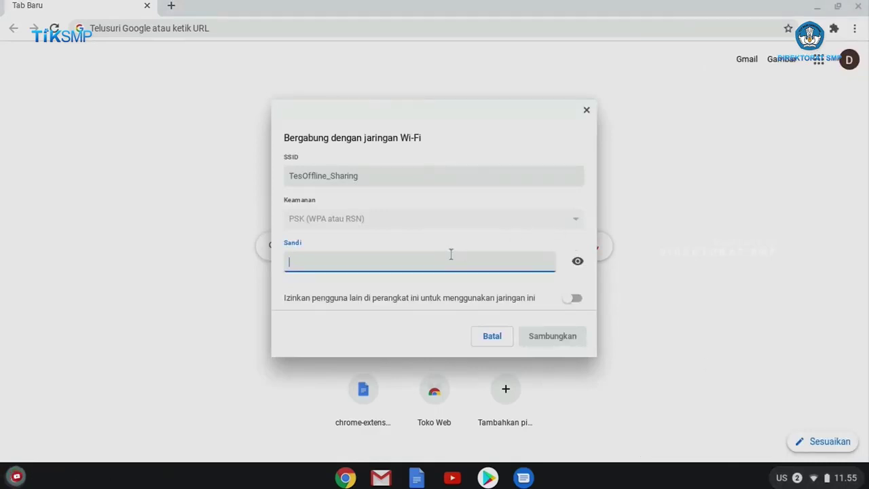
text(123456789)
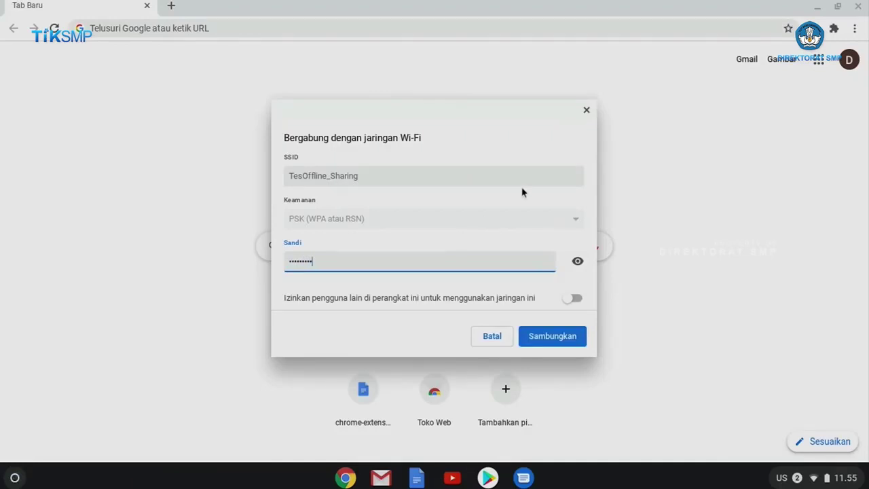
click(575, 299)
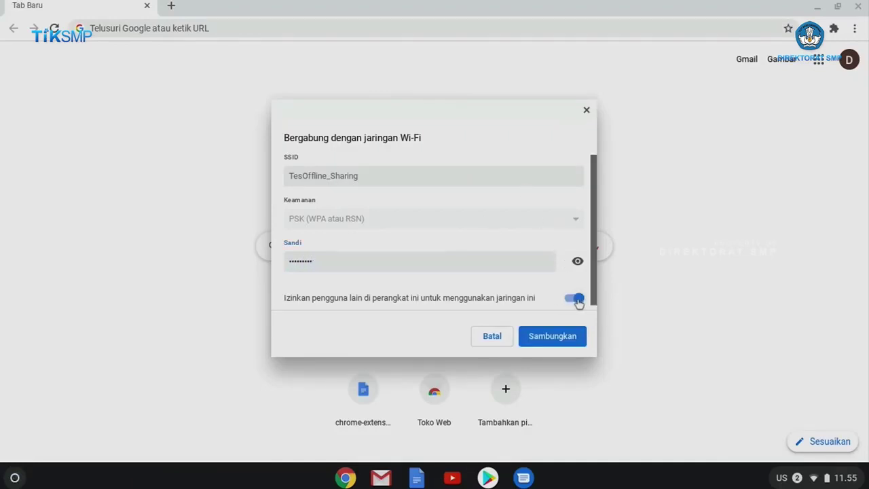
click(576, 262)
click(554, 337)
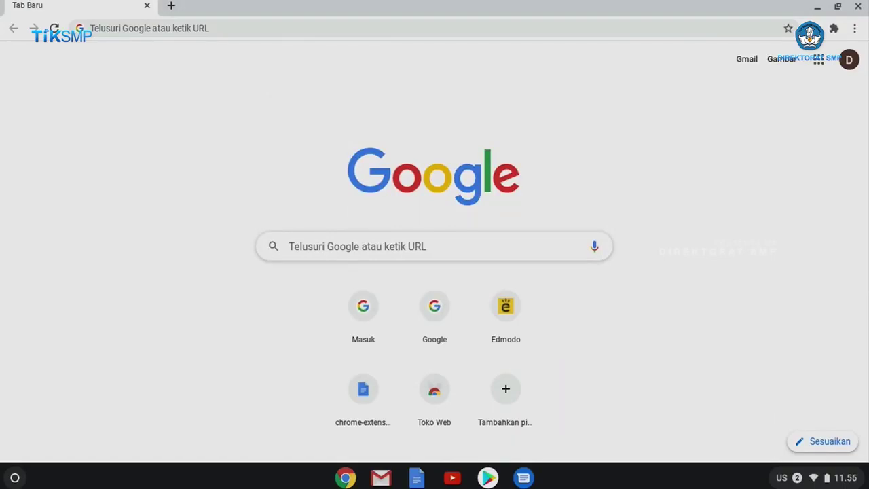
- Launch Files from the launcher and start adding a new SMB file share from its options menu
click(14, 477)
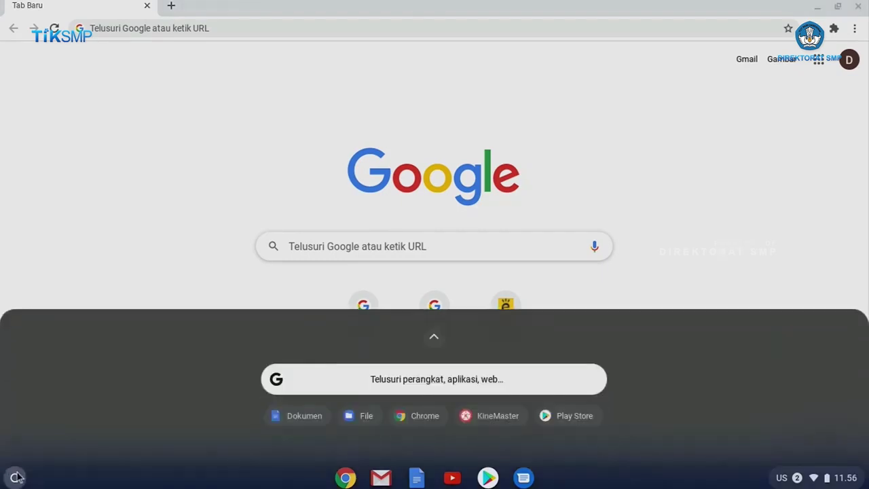
click(358, 415)
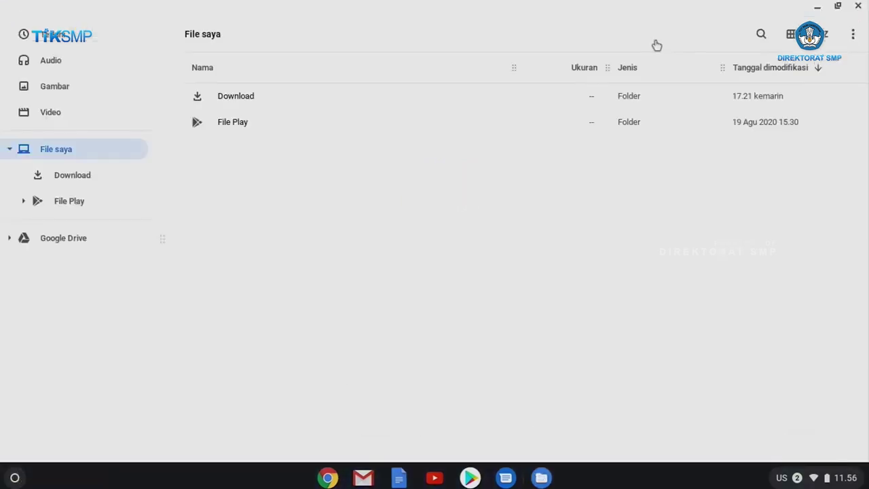
click(851, 37)
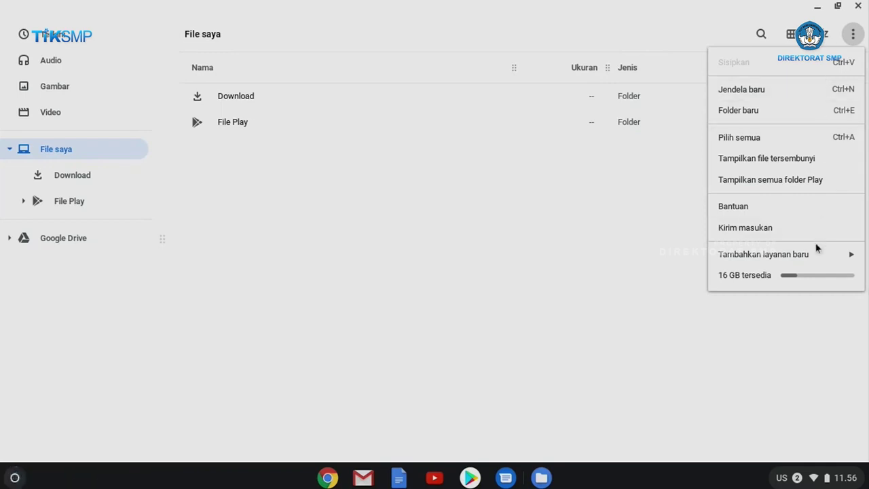
mouse_move(816, 254)
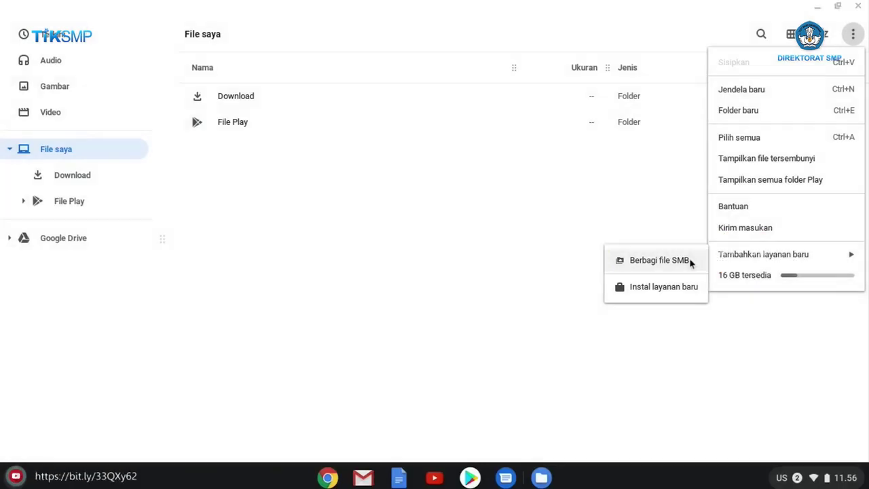
click(689, 261)
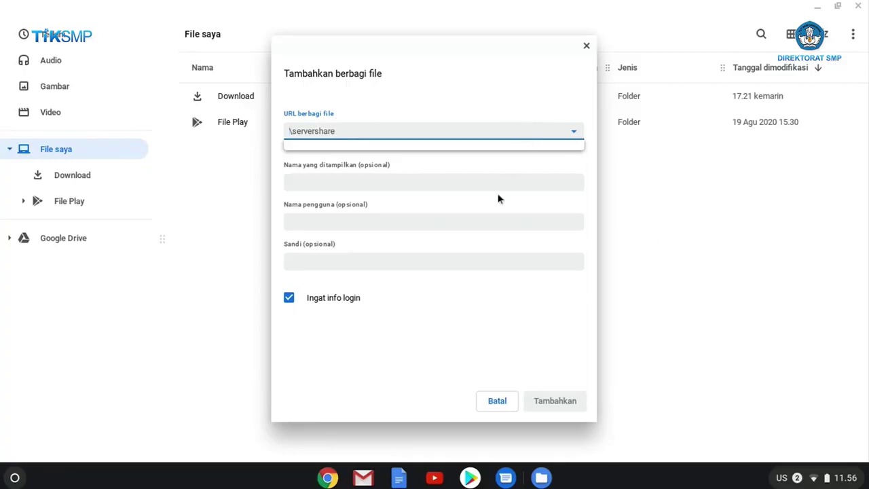
- Enter smb://192.168.137.1/Materi Ajar as the file share URL
text(smb:)
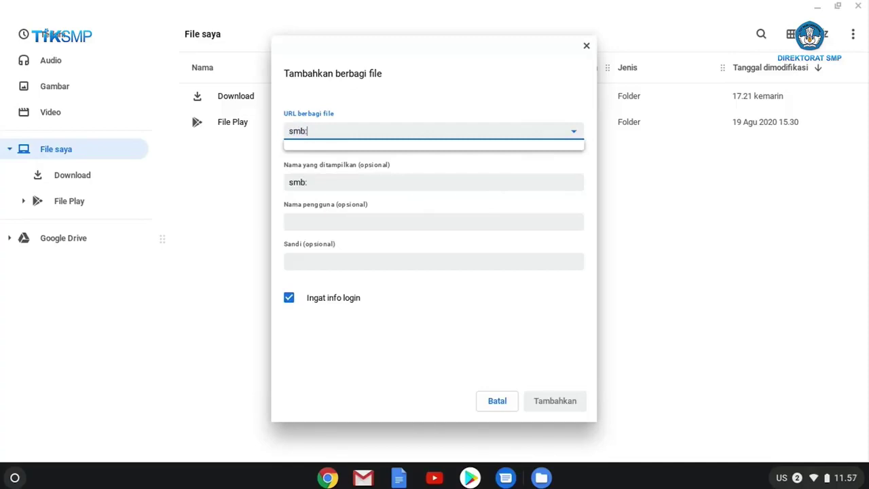
text(//192.168.137.1/)
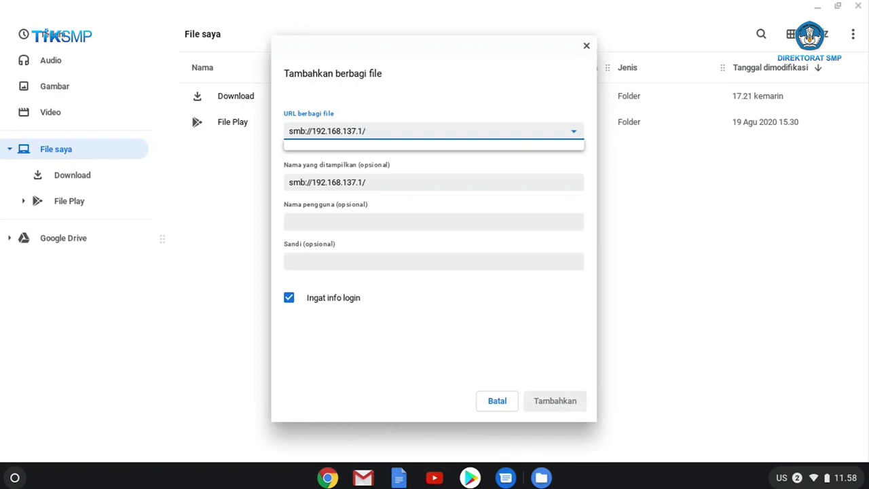
text(M)
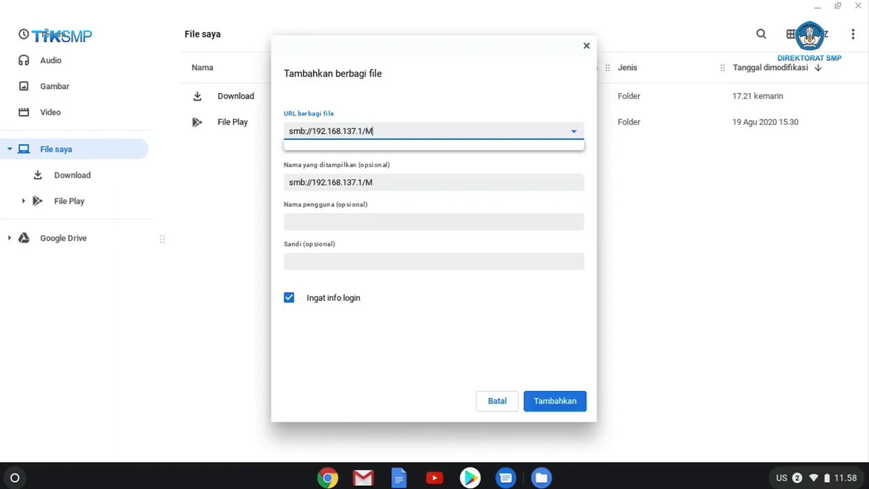
text(ateri Ajar)
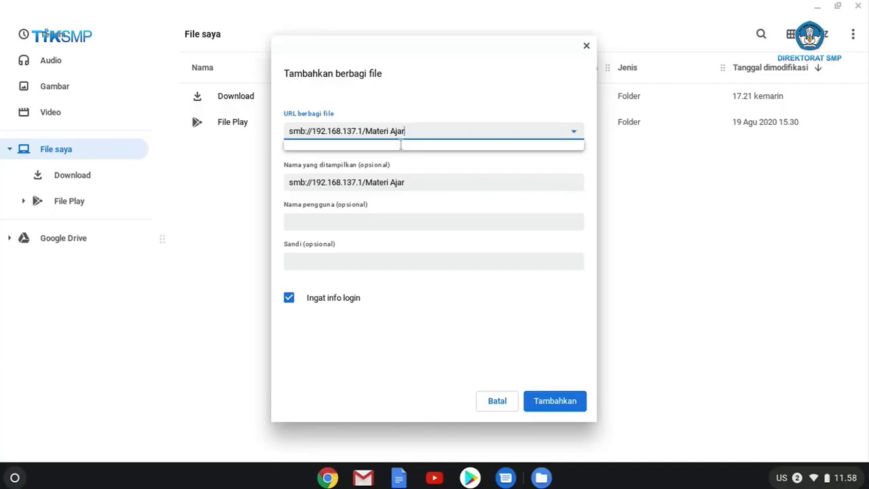
- Set the display name to Materi Ajar, enter the share's username and password, and add it
click(366, 183)
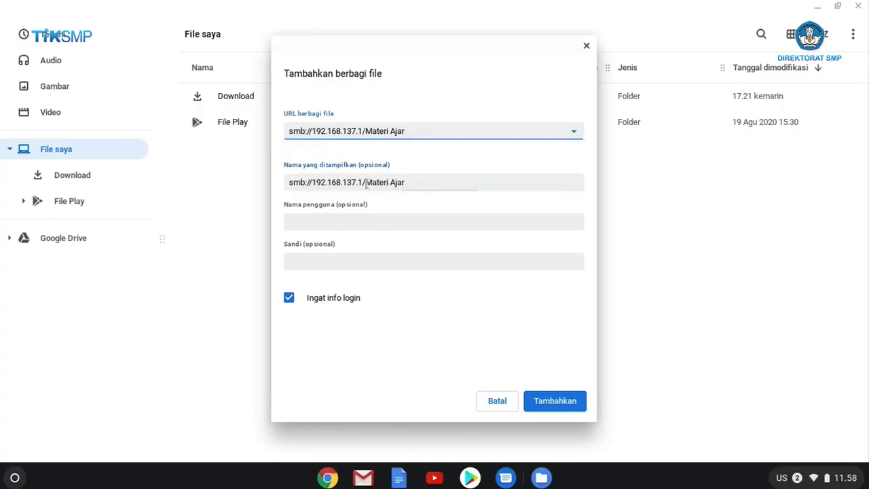
key(BackSpace)
key(BackSpace)
key(BackSpace)
key(BackSpace)
key(BackSpace)
key(BackSpace)
key(BackSpace)
key(BackSpace)
key(BackSpace)
key(BackSpace)
key(BackSpace)
key(BackSpace)
key(BackSpace)
key(BackSpace)
key(BackSpace)
key(BackSpace)
key(BackSpace)
key(BackSpace)
key(BackSpace)
key(BackSpace)
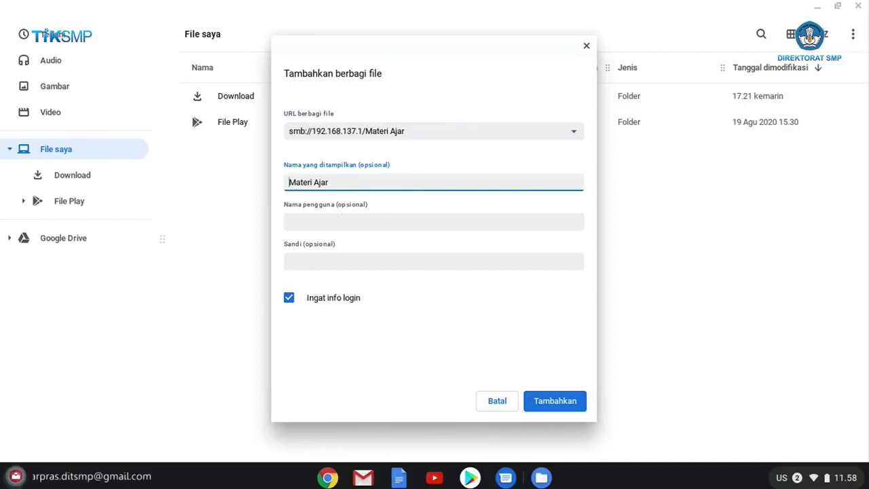
click(340, 219)
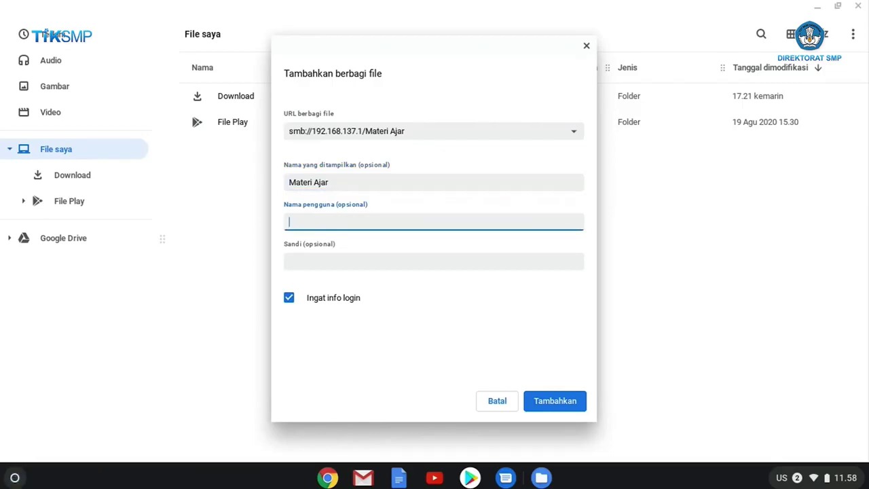
text(@)
key(BackSpace)
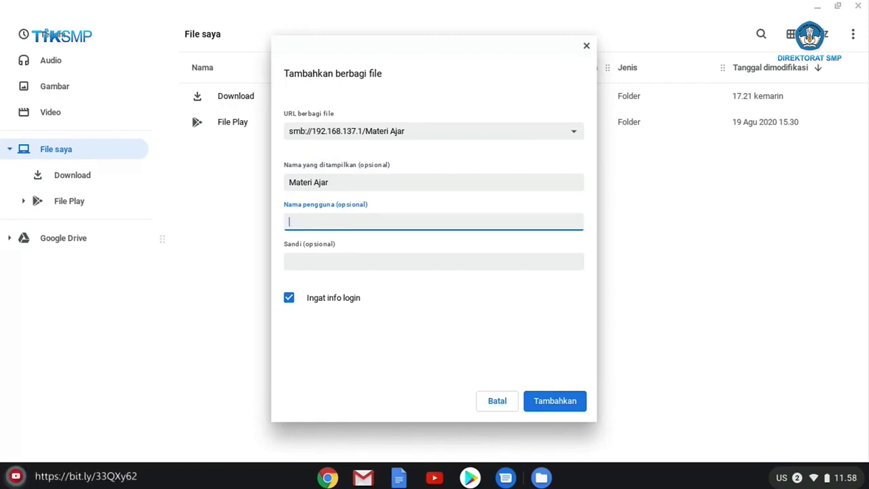
text(guru)
key(Tab)
text(12345678)
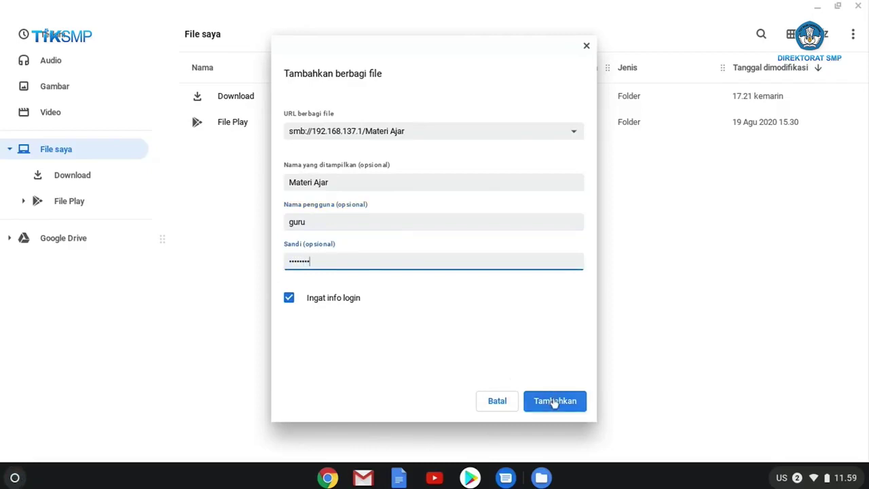
click(555, 400)
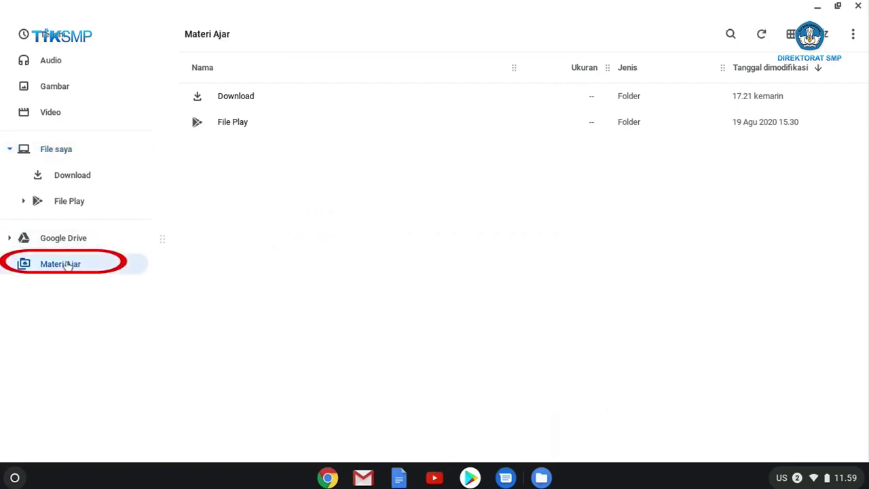
- Open the mounted Materi Ajar share from the sidebar
click(68, 265)
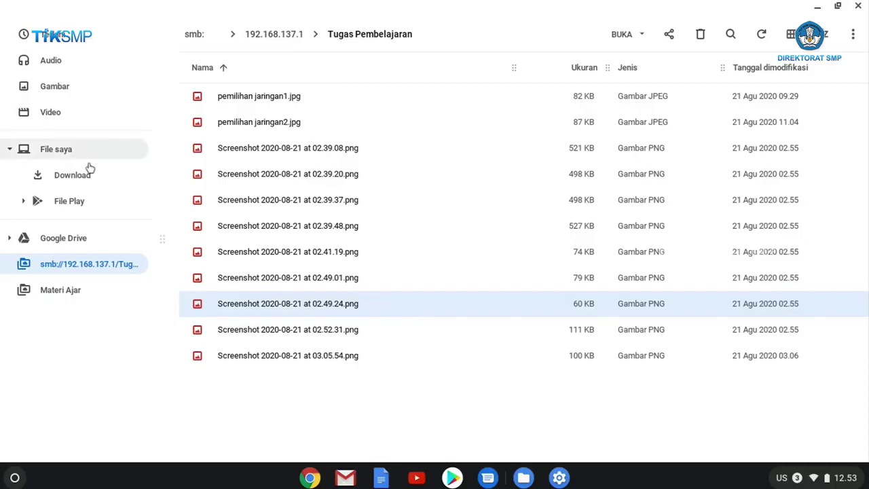
- Copy Screenshot 2020-08-21 at 02.49.24.png and go to File saya
right_click(258, 304)
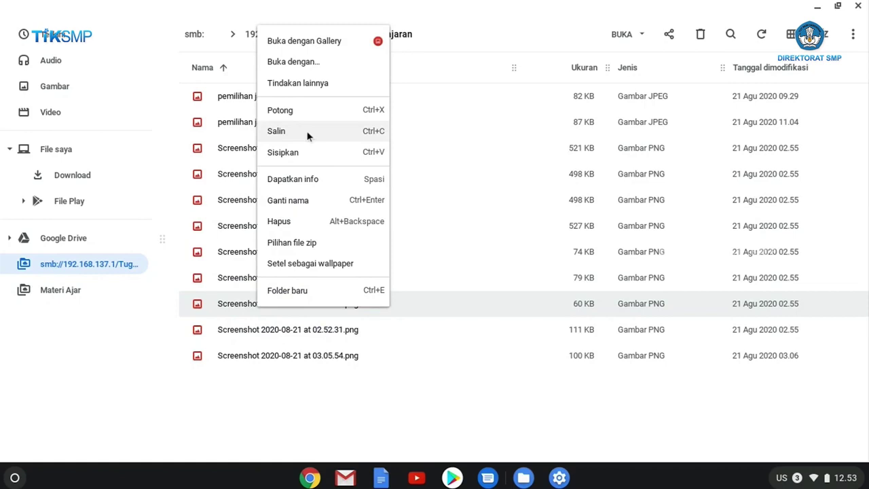
click(307, 136)
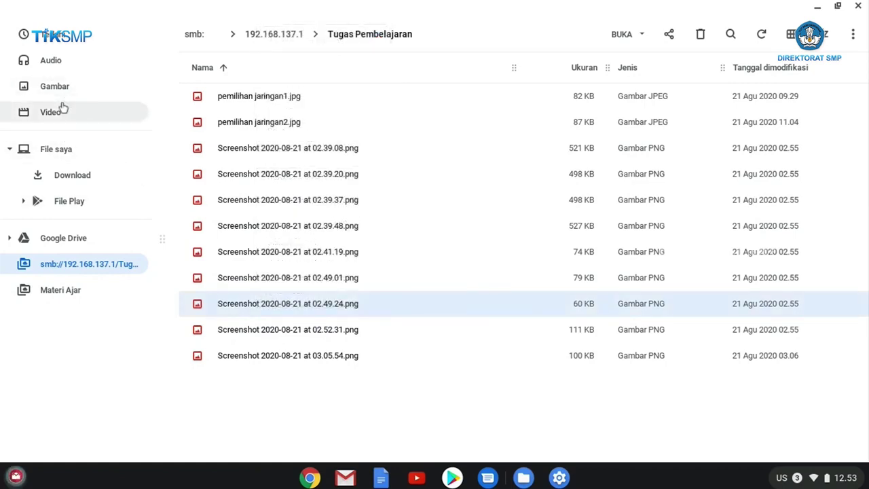
click(68, 148)
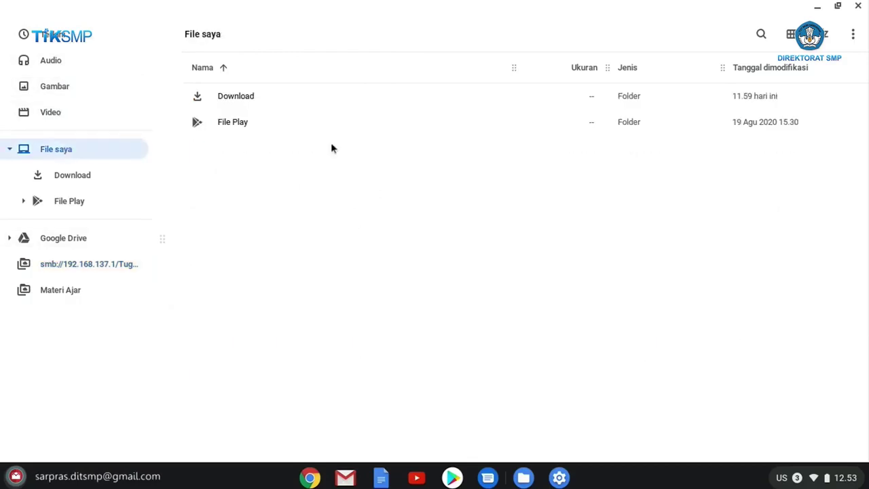
- Create a new folder named Dokumen in File saya and open it
right_click(436, 243)
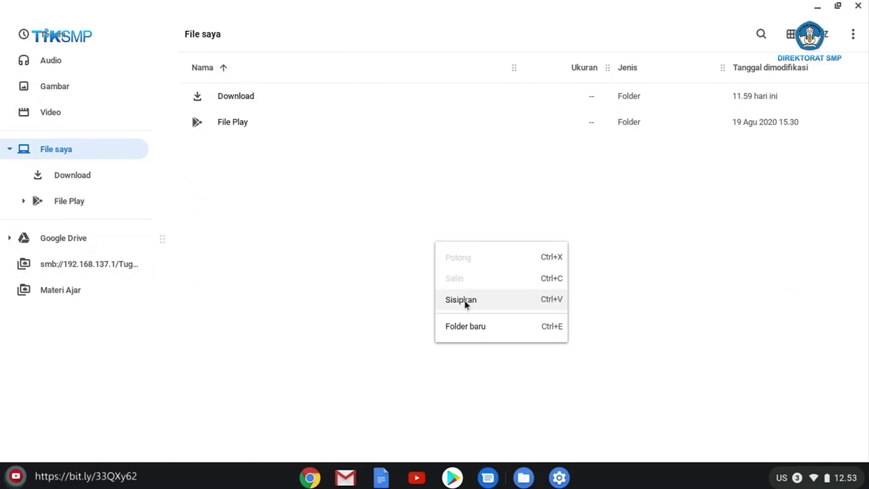
click(467, 325)
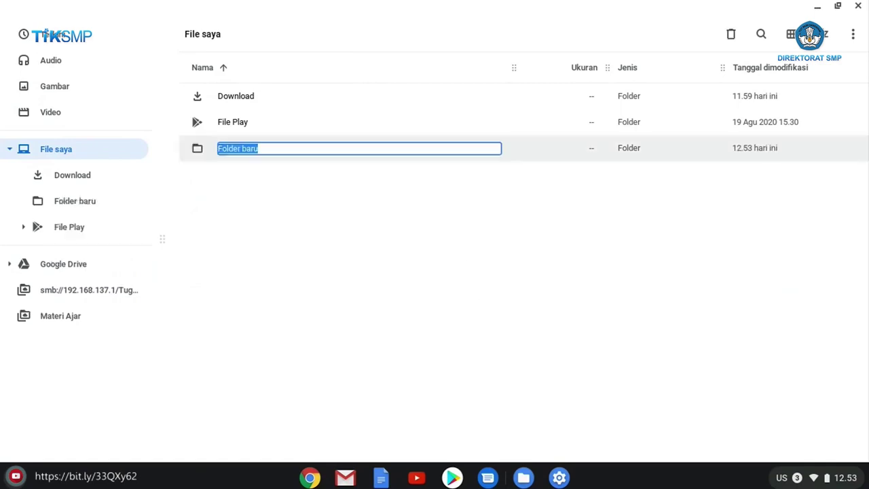
text(Bab)
key(ctrl+z)
text(Dokumen)
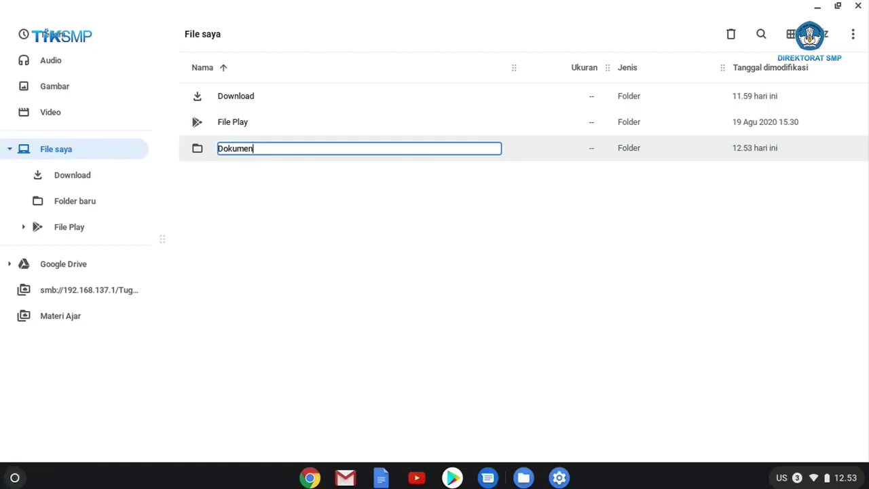
key(Return)
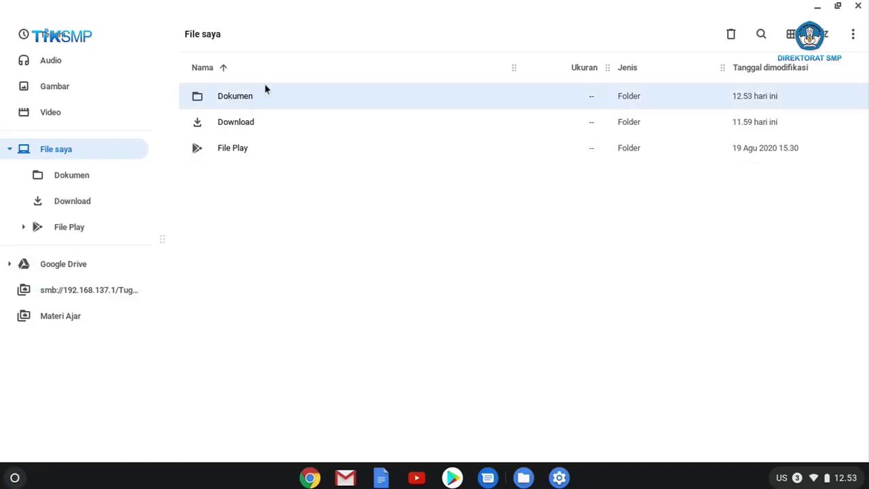
double_click(259, 94)
- Paste the copied 02.49.24 screenshot into Dokumen, then launch Chrome from the shelf
right_click(258, 205)
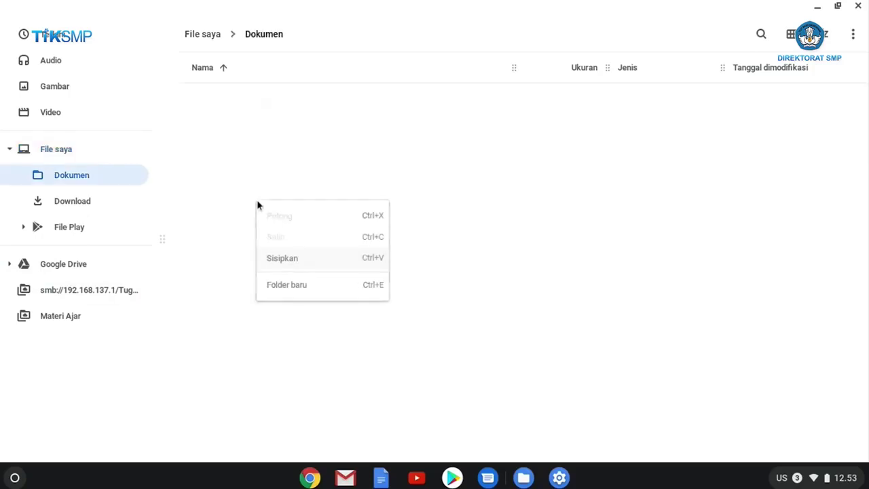
click(288, 260)
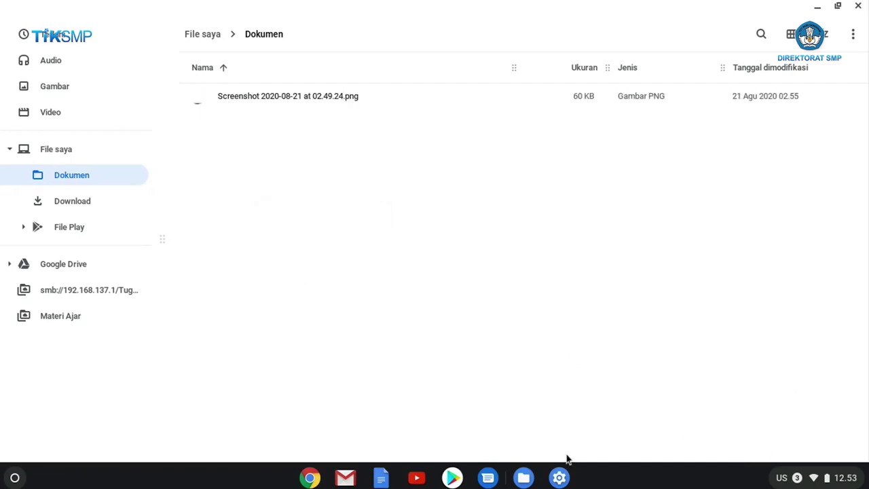
click(310, 478)
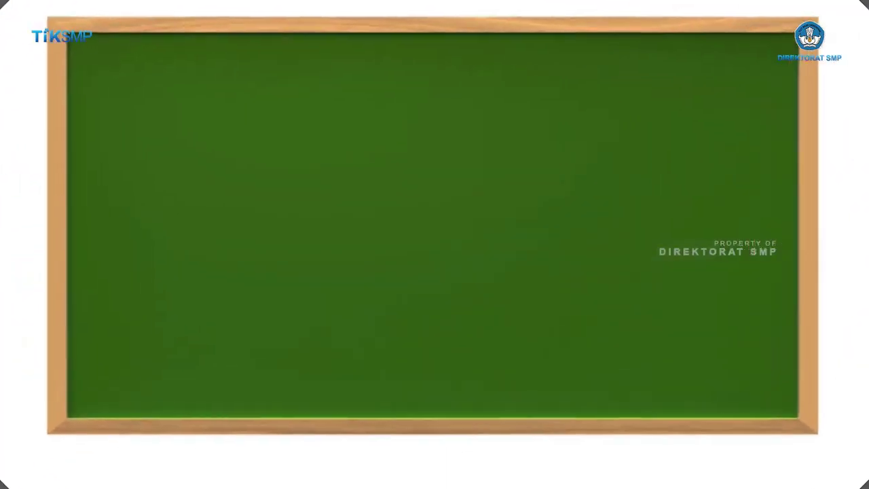